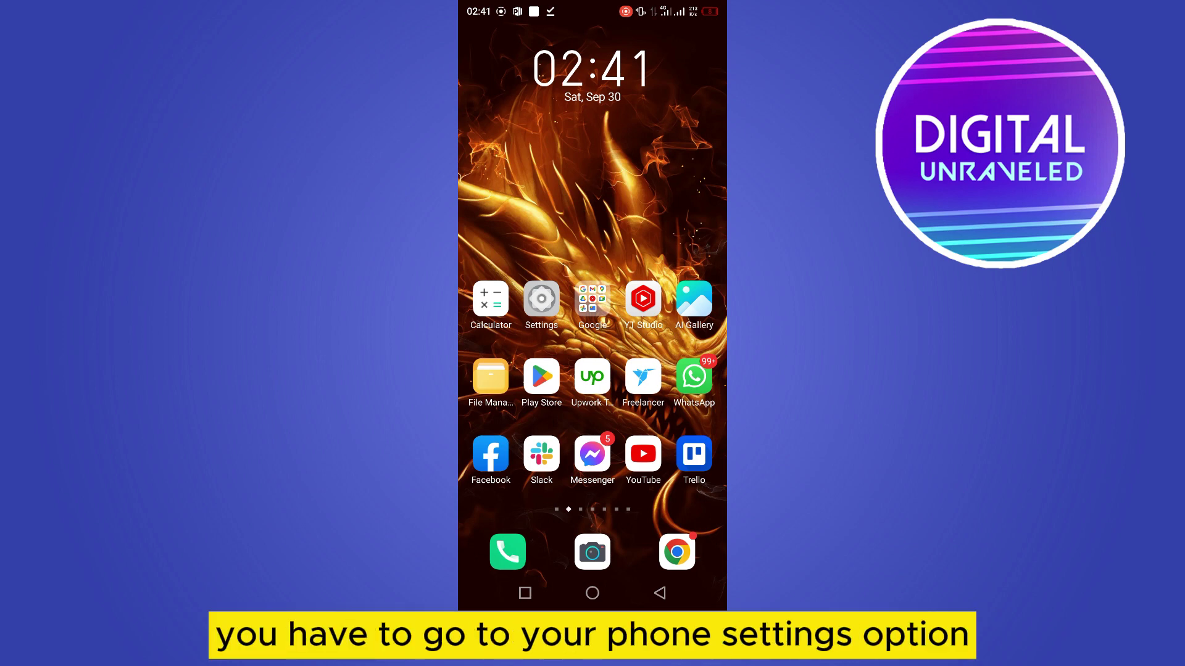
Step: Launch Settings and go to the App management page
{"action": "left_click", "coordinate": [542, 298]}
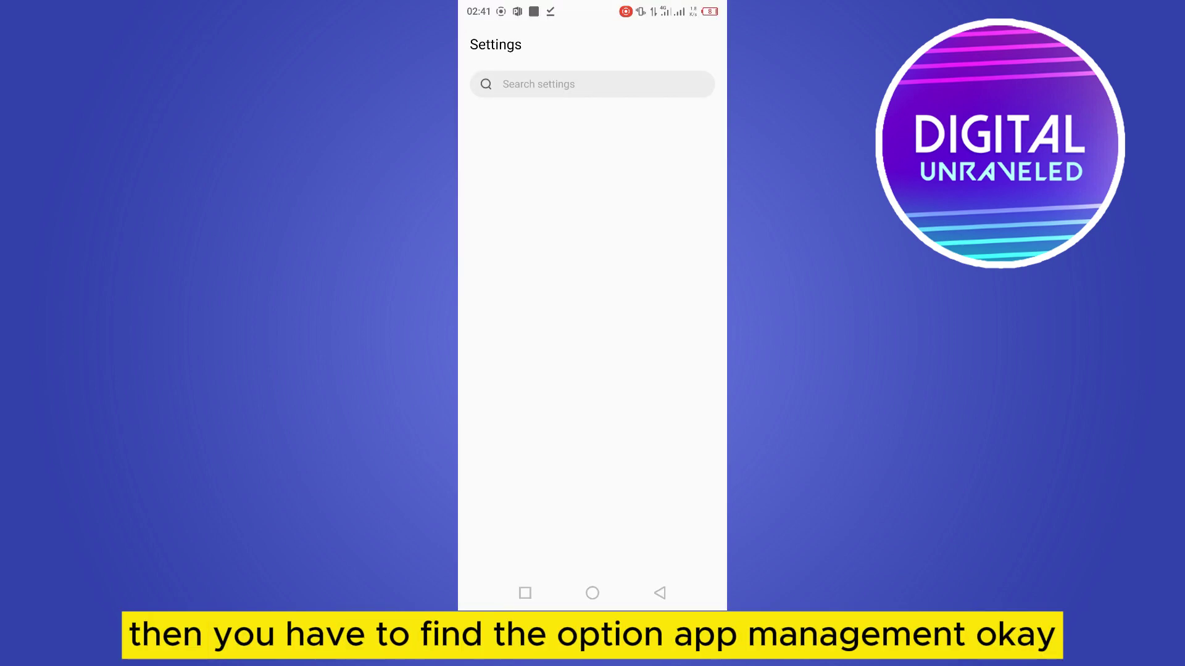
{"action": "scroll", "coordinate": [593, 370], "scroll_direction": "down", "scroll_amount": 5}
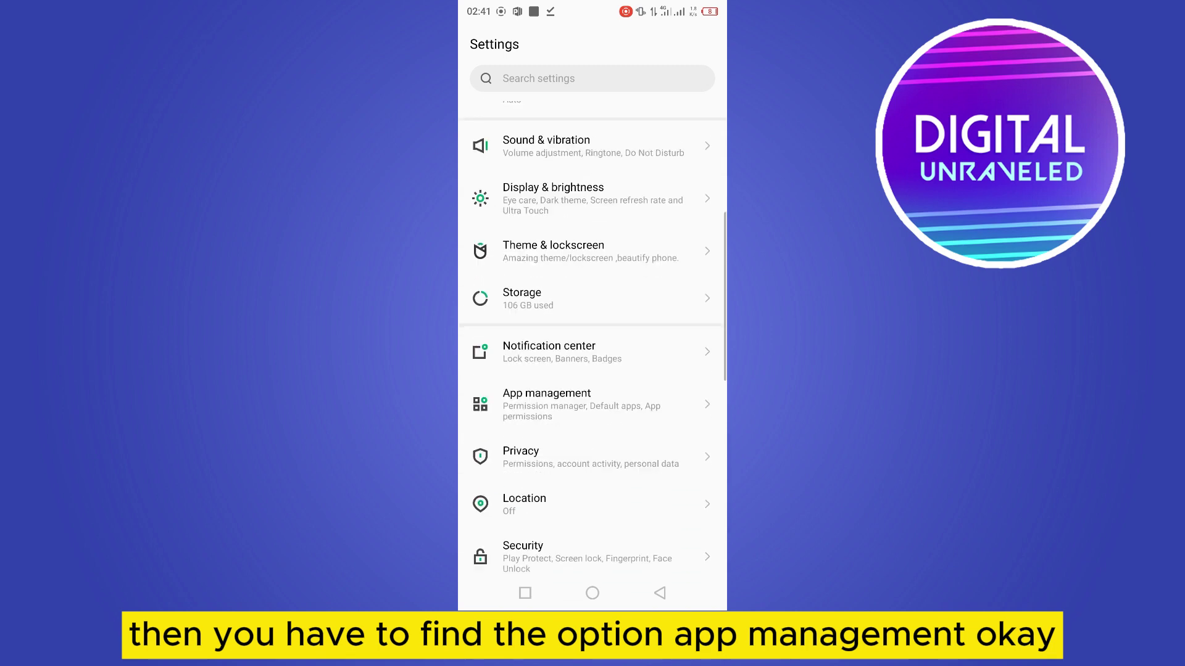
{"action": "left_click", "coordinate": [593, 405]}
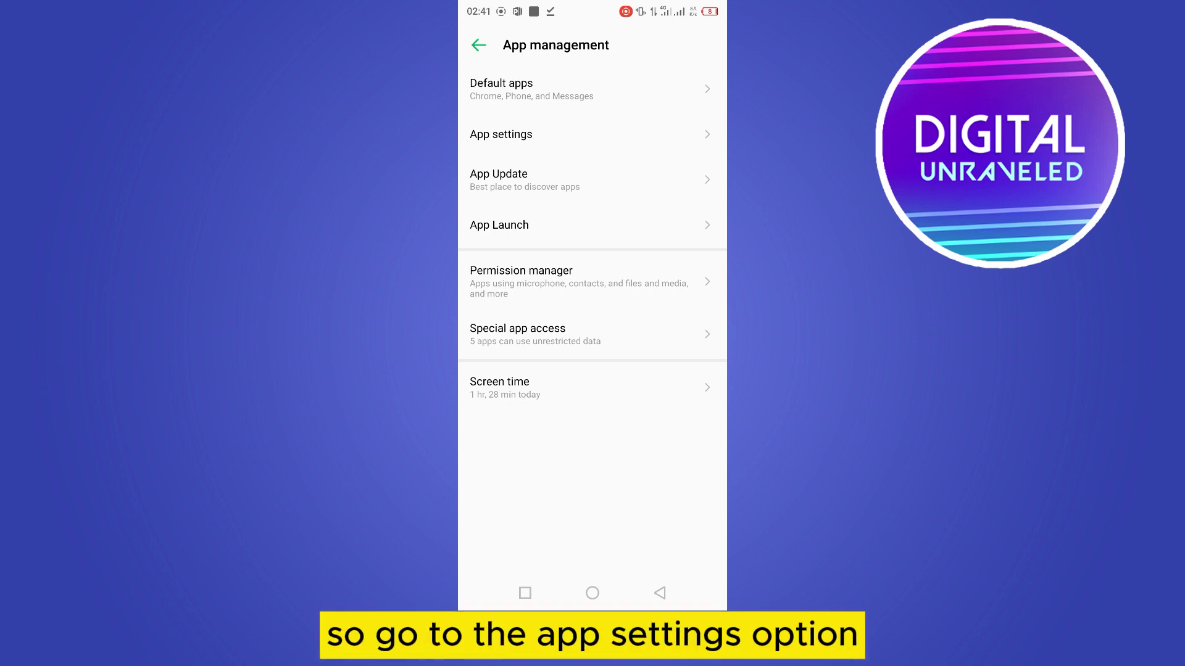
Step: Search the App settings list for TikTok and open its app info page
{"action": "left_click", "coordinate": [592, 134]}
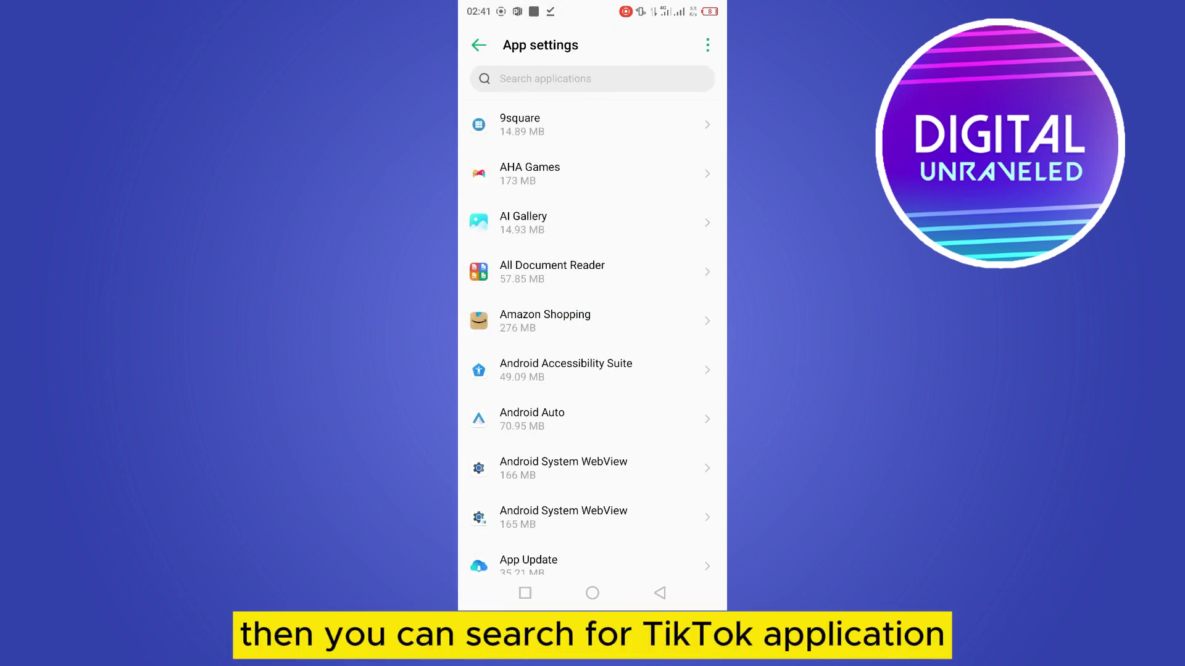
{"action": "left_click", "coordinate": [593, 79]}
{"action": "type", "text": "tik"}
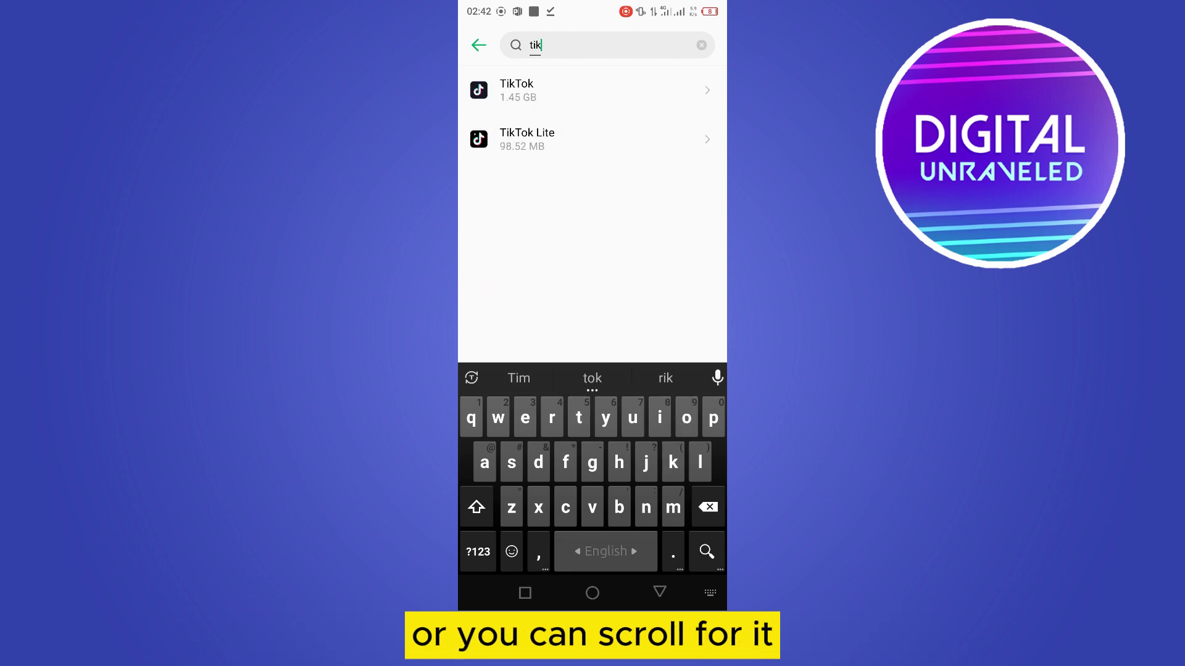
{"action": "left_click", "coordinate": [593, 90]}
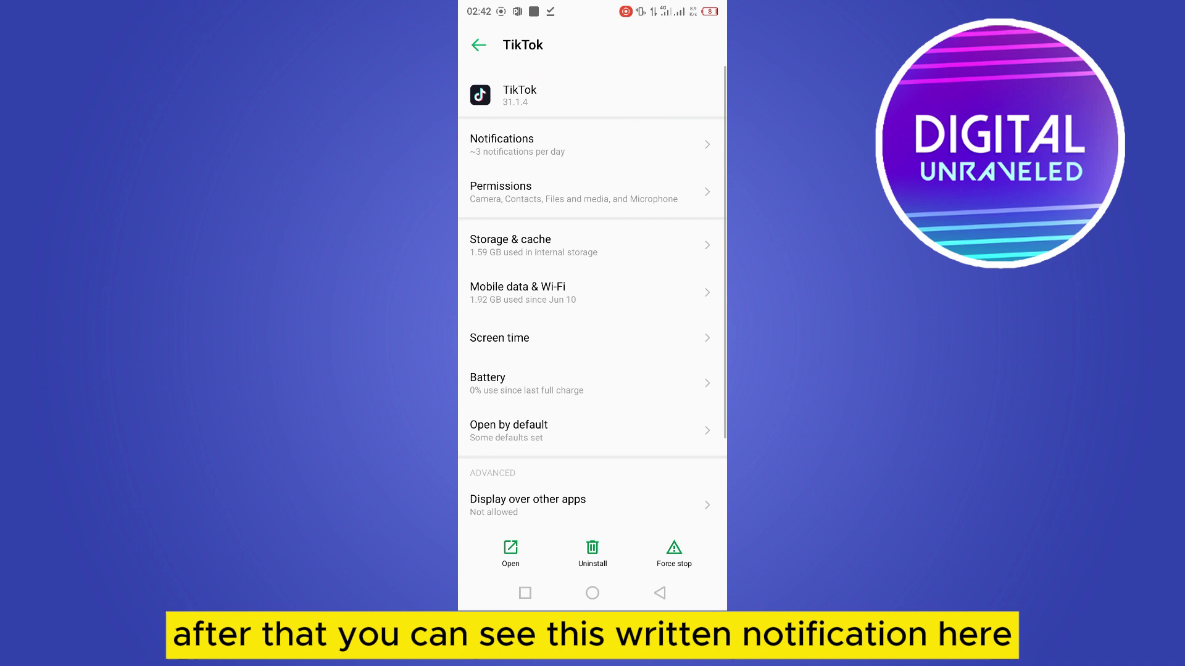
Step: Open TikTok's notification settings, then its Comments channel under Other
{"action": "left_click", "coordinate": [593, 145]}
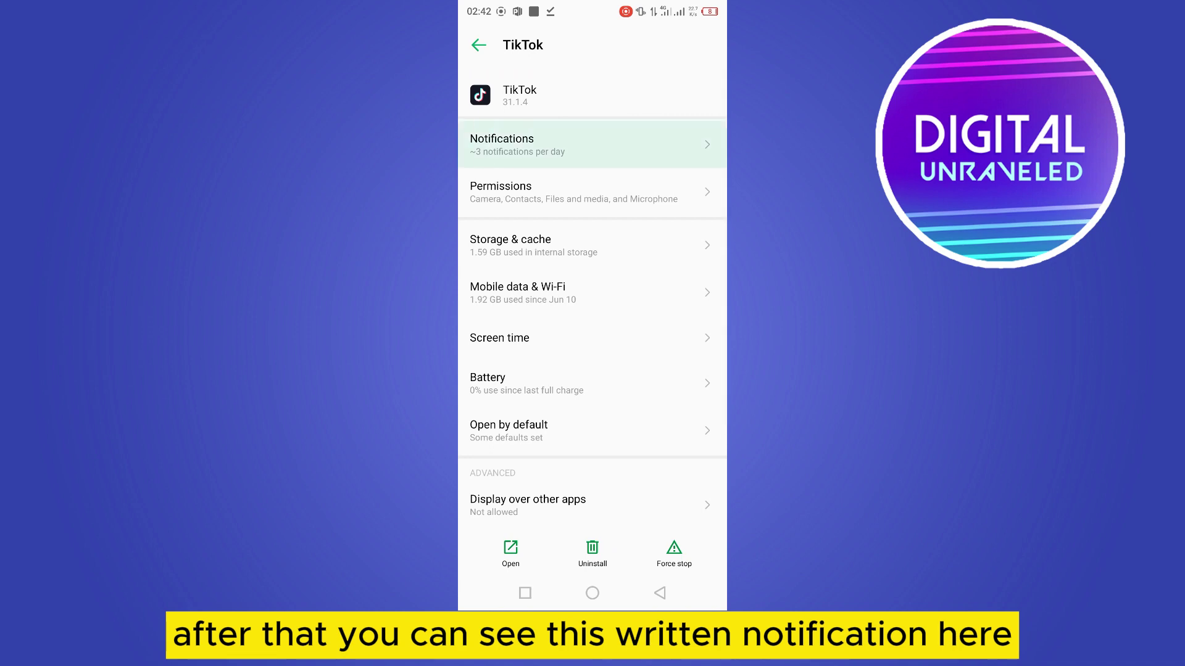
{"action": "scroll", "coordinate": [592, 371], "scroll_direction": "down", "scroll_amount": 3}
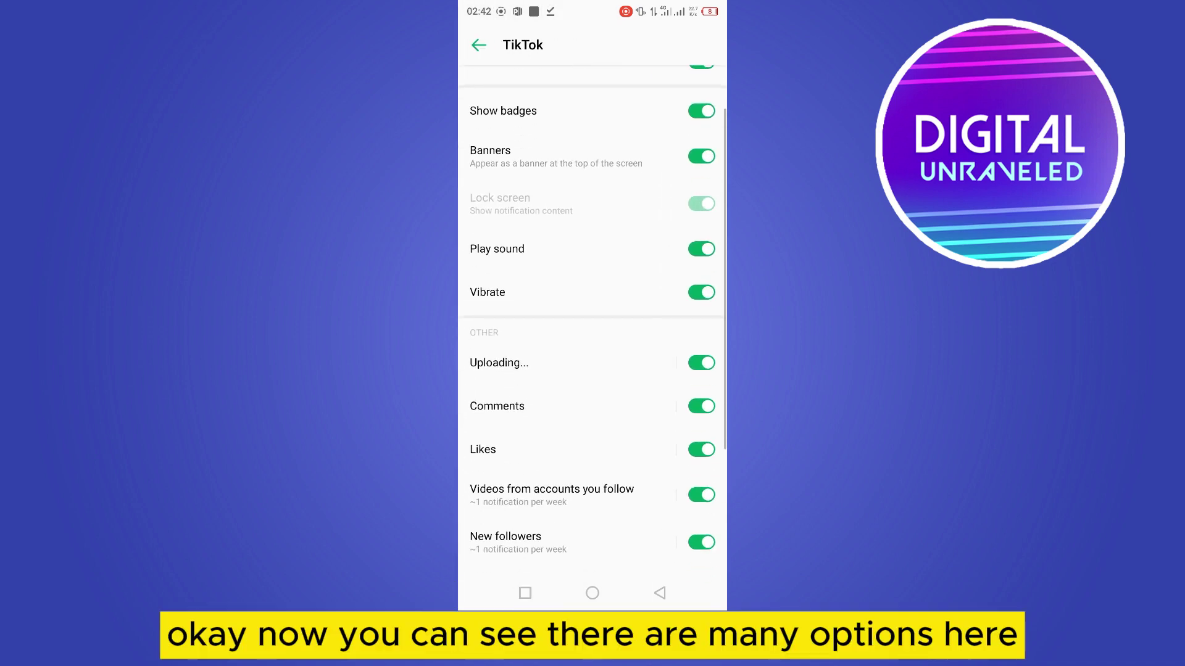
{"action": "scroll", "coordinate": [592, 370], "scroll_direction": "down", "scroll_amount": 3}
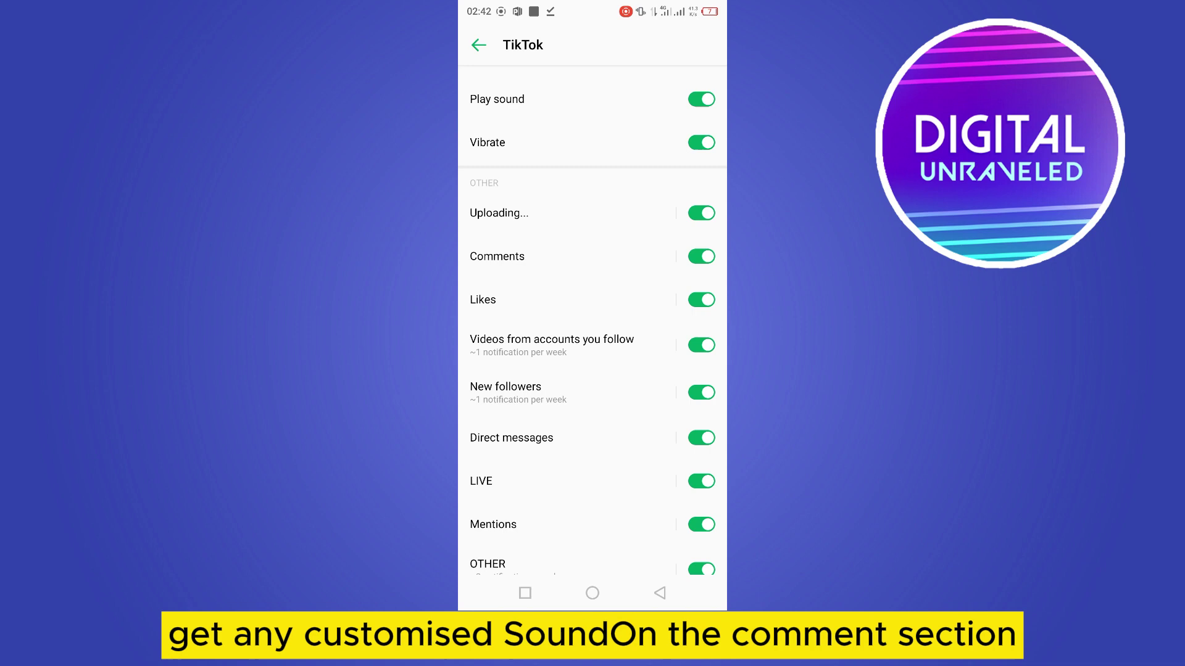
{"action": "left_click", "coordinate": [556, 256]}
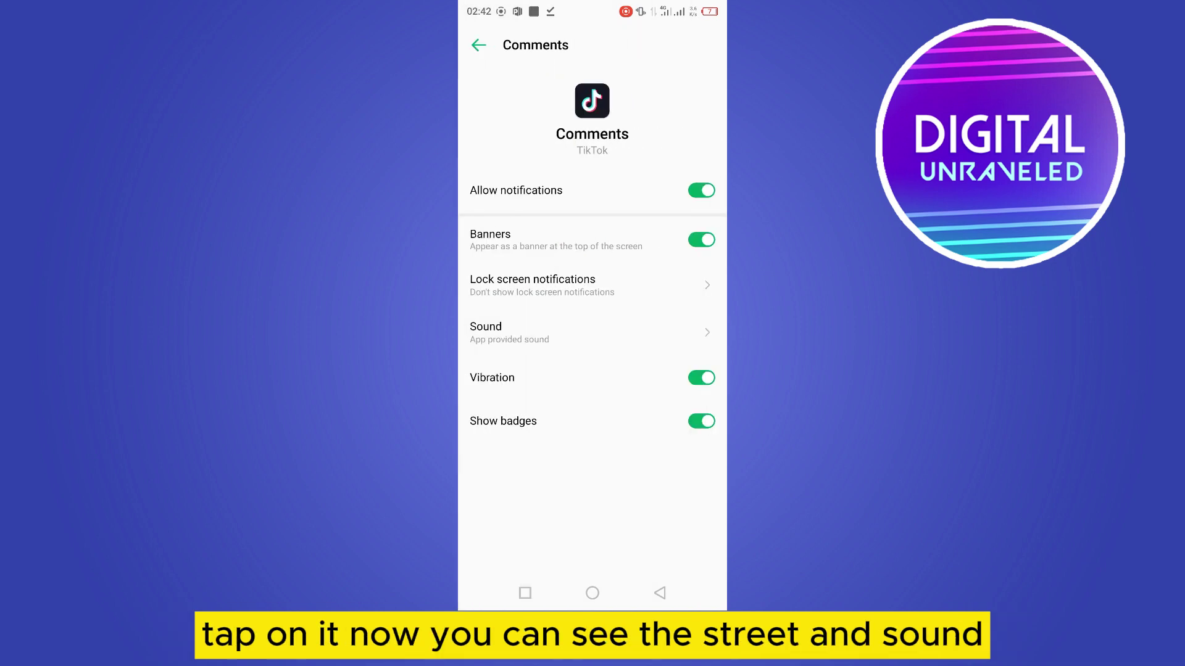
Step: Pick Default notification sound from the Comments channel's sound list
{"action": "left_click", "coordinate": [555, 332]}
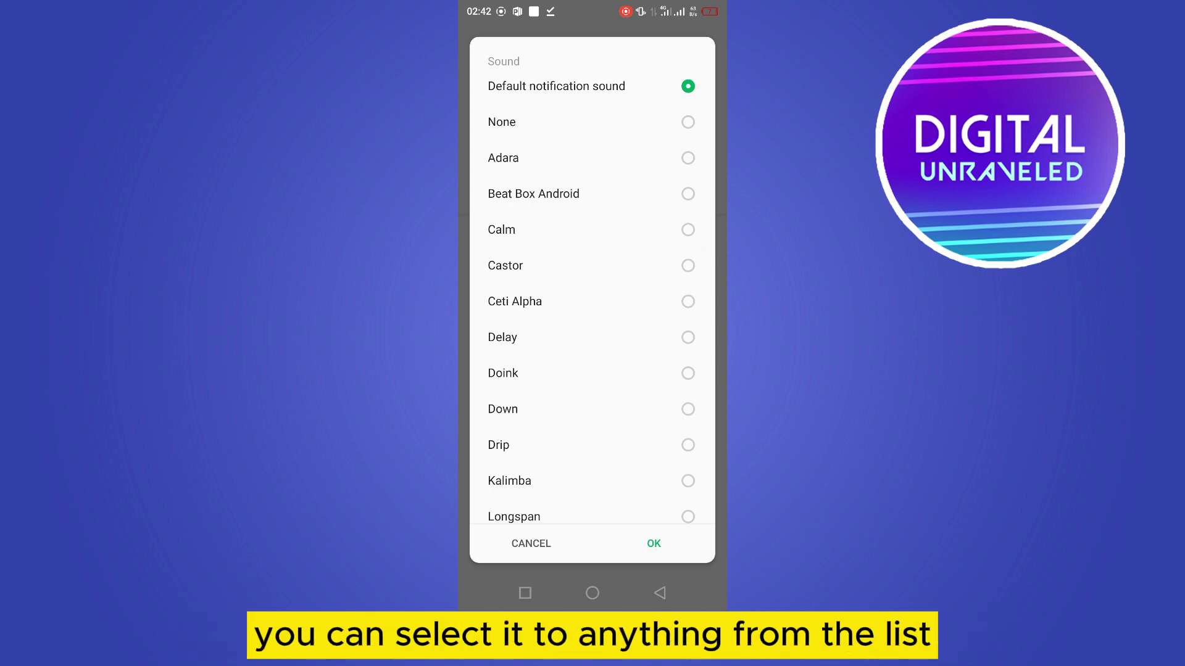
{"action": "scroll", "coordinate": [592, 324], "scroll_direction": "down", "scroll_amount": 10}
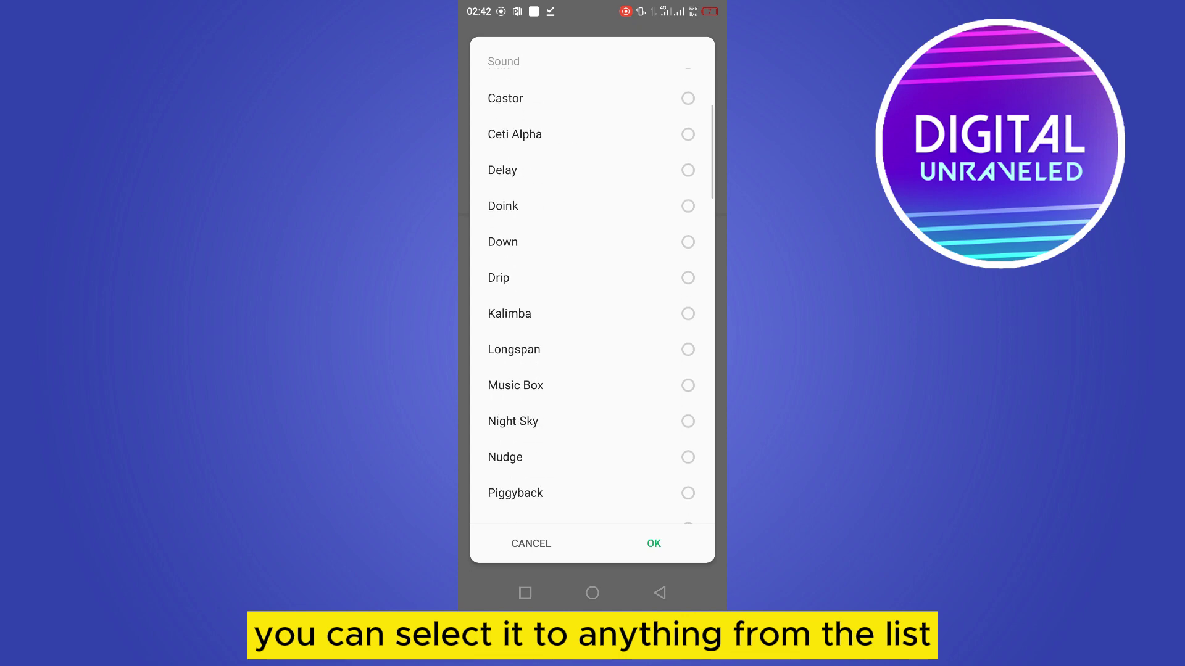
{"action": "scroll", "coordinate": [593, 323], "scroll_direction": "down", "scroll_amount": 10}
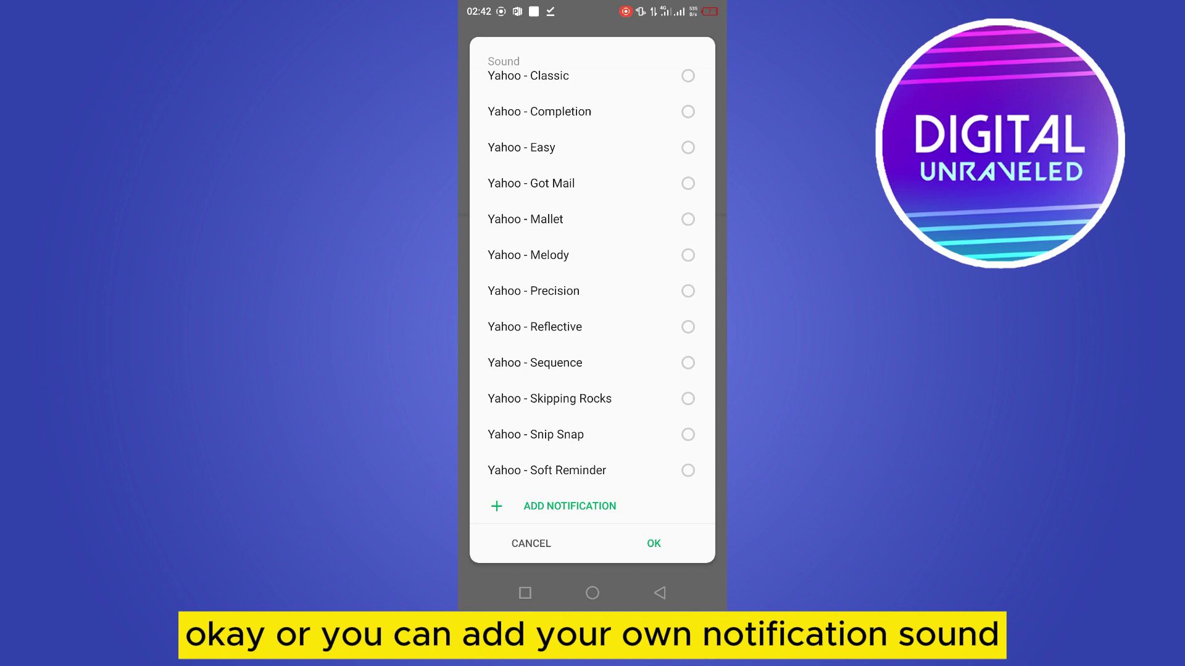
{"action": "scroll", "coordinate": [593, 324], "scroll_direction": "up", "scroll_amount": 15}
{"action": "left_click", "coordinate": [685, 92]}
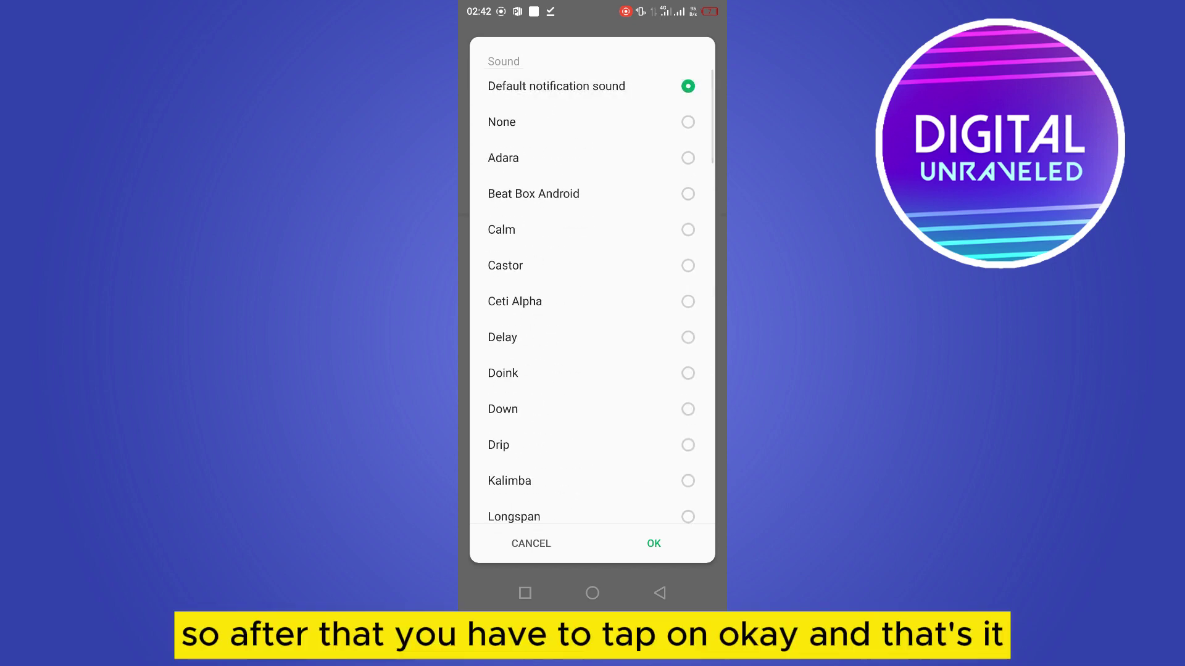
{"action": "left_click", "coordinate": [652, 535]}
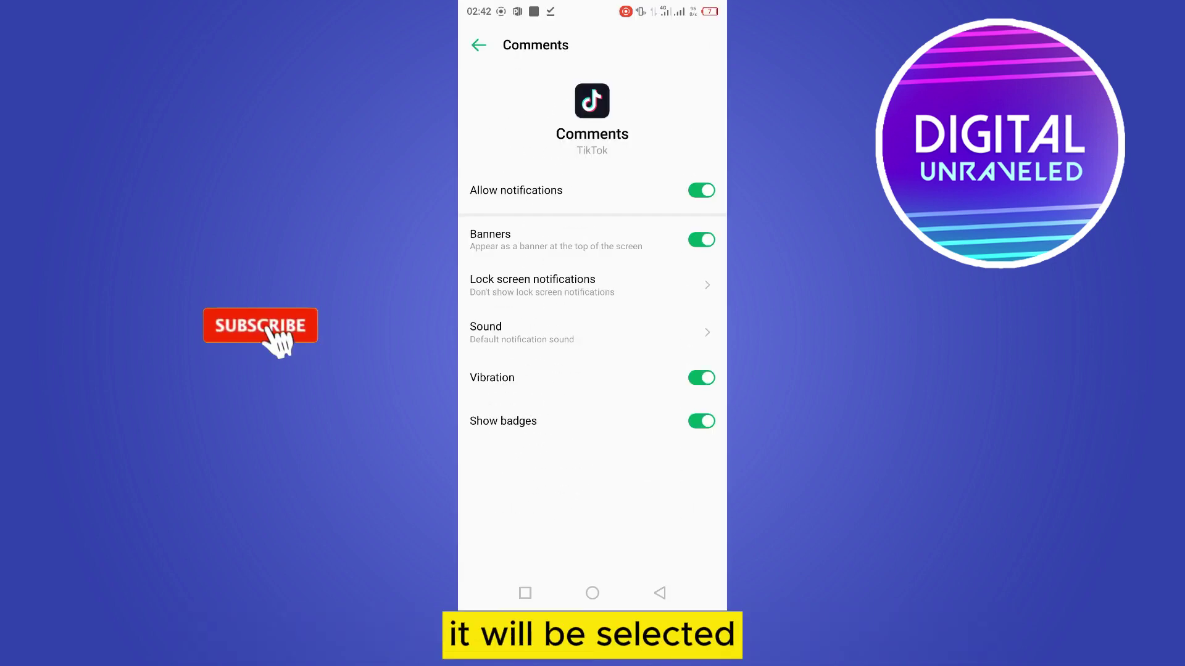